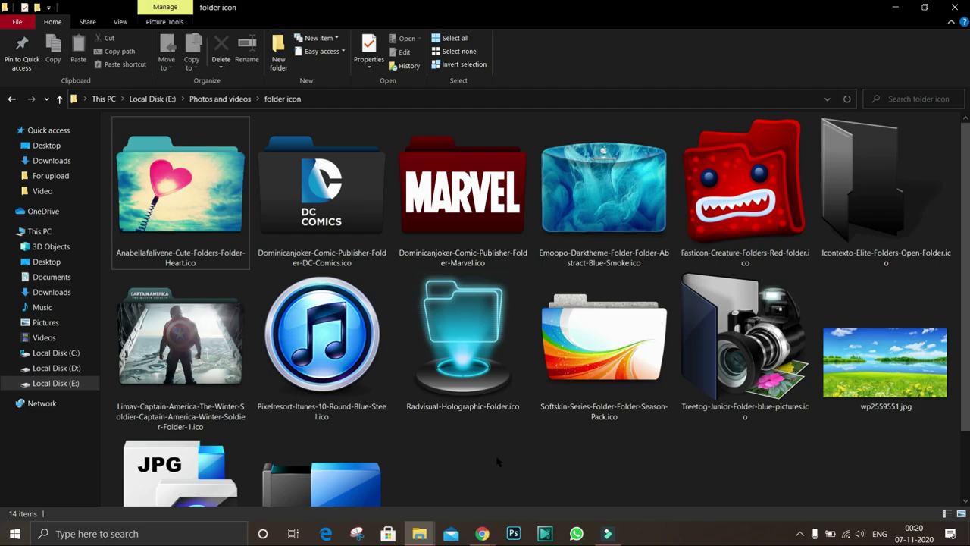
# - Switch to the Local Disk (E:) window, create a new folder there and refresh the folder view
pyautogui.moveTo(463, 370)
pyautogui.moveTo(420, 532)
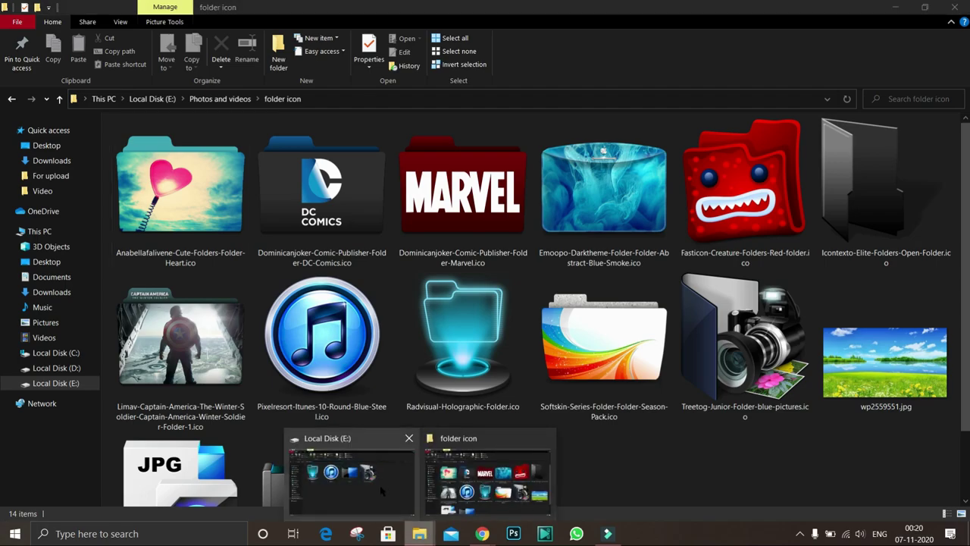
pyautogui.click(394, 493)
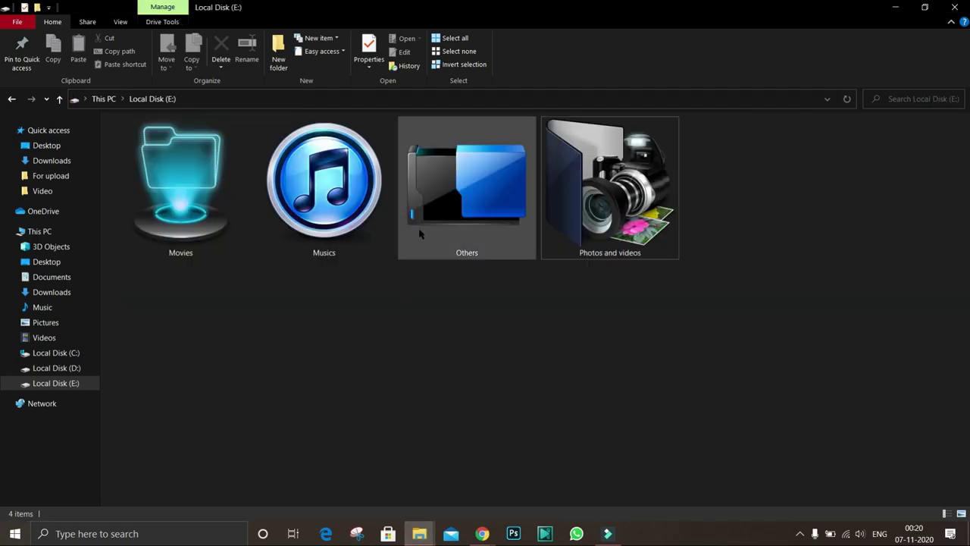
pyautogui.click(278, 53)
pyautogui.rightClick(622, 319)
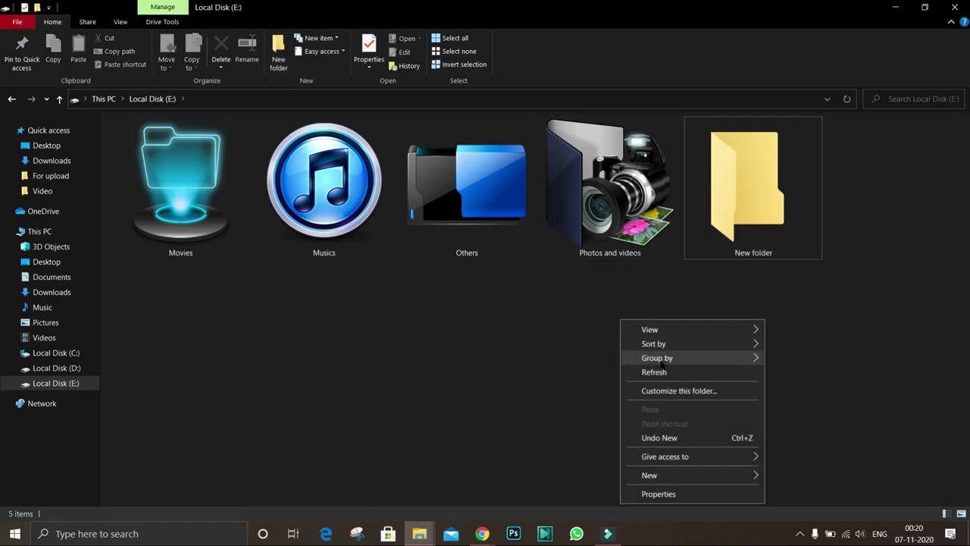
pyautogui.click(660, 372)
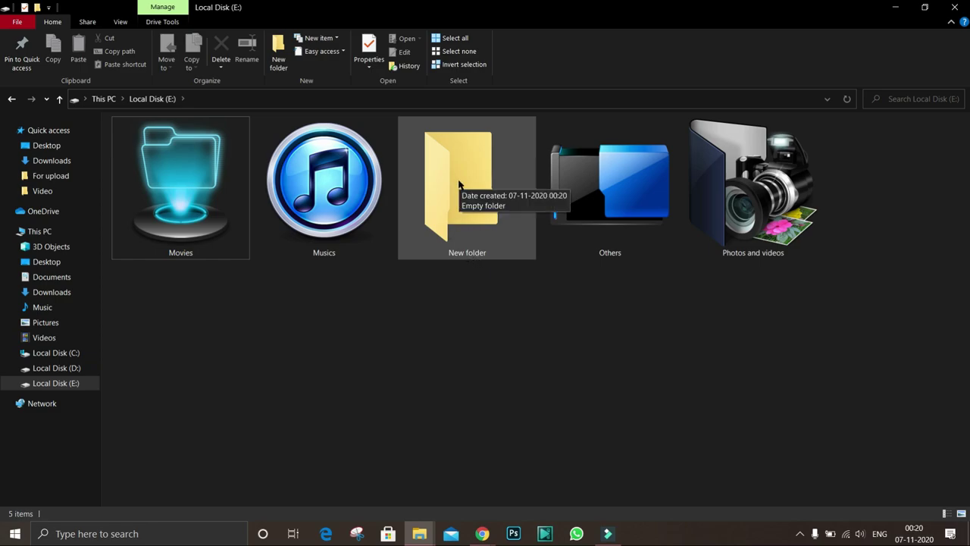
# - Open the customization properties of New folder and start browsing for a replacement icon file
pyautogui.rightClick(462, 190)
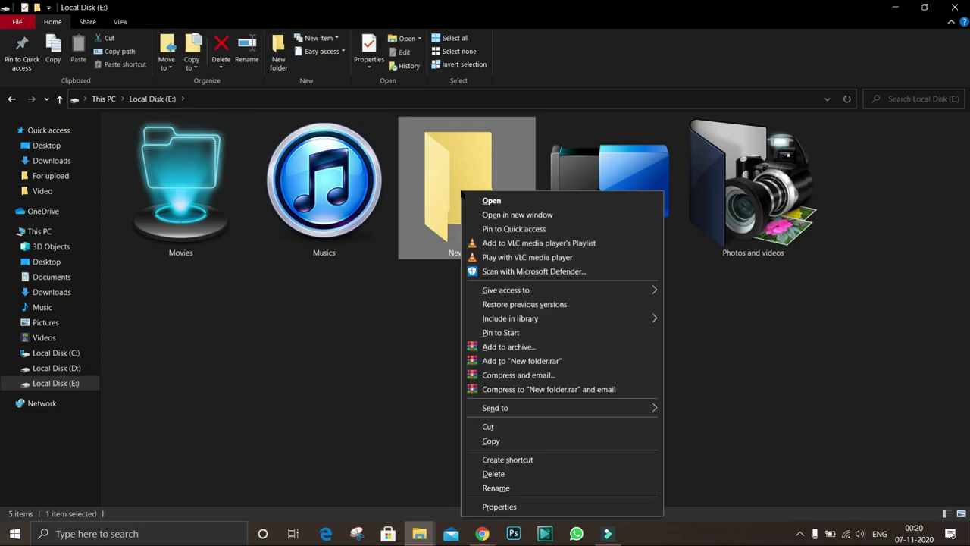
pyautogui.click(514, 508)
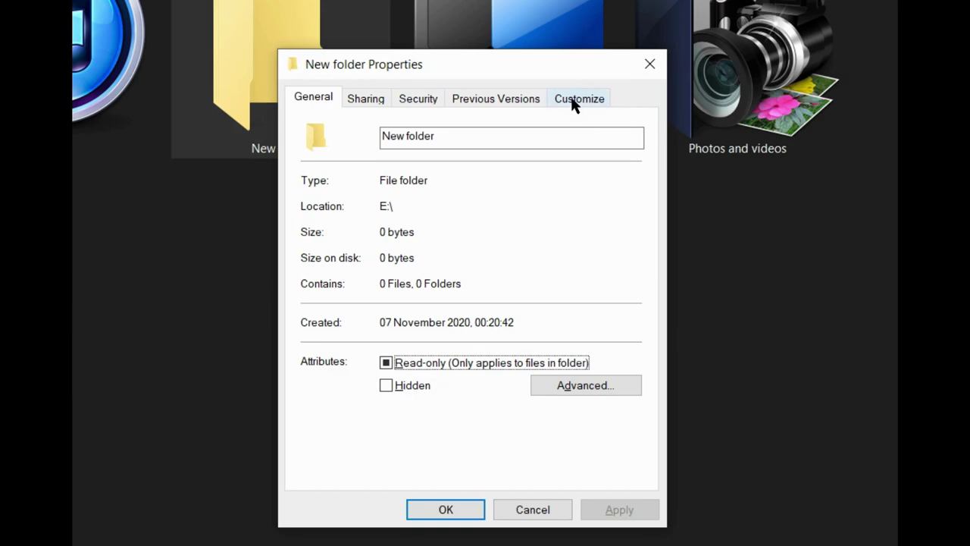
pyautogui.click(573, 102)
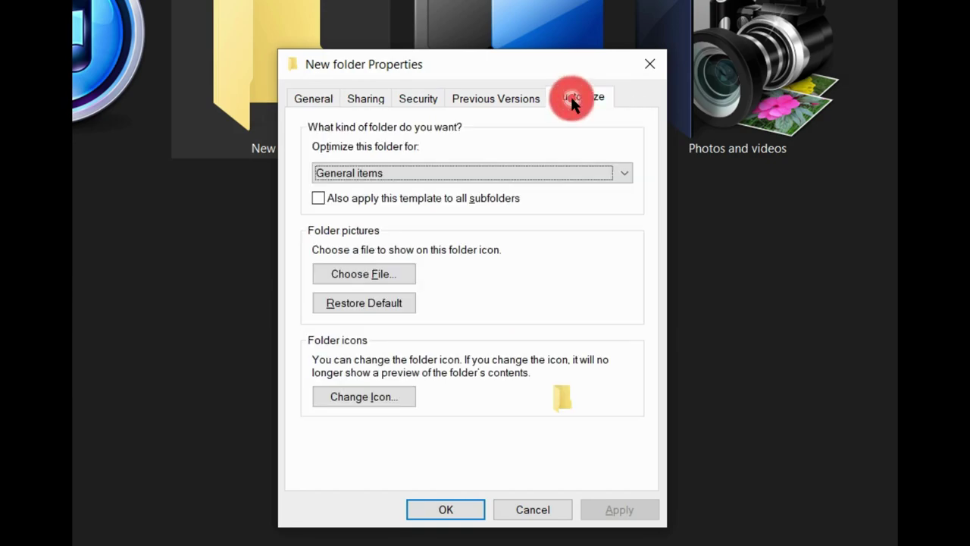
pyautogui.click(379, 396)
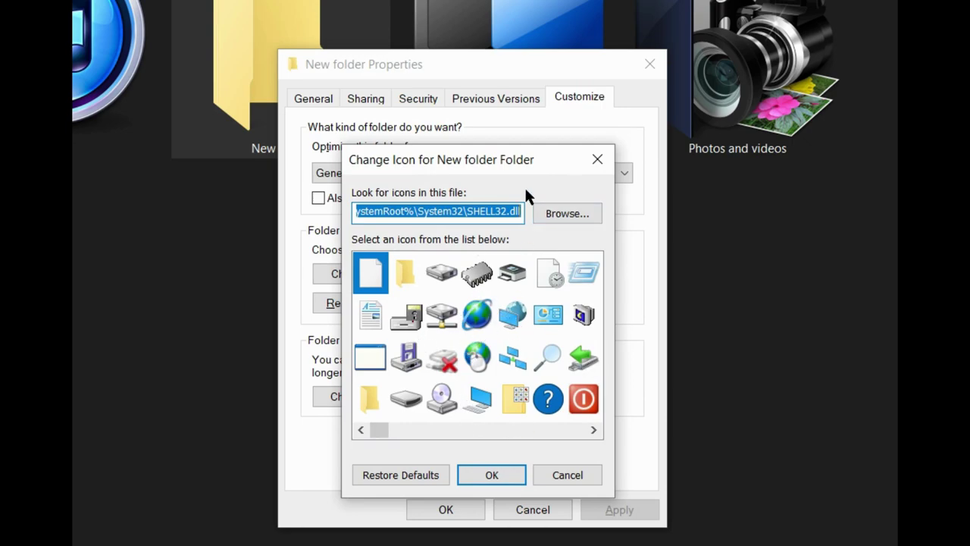
pyautogui.click(554, 214)
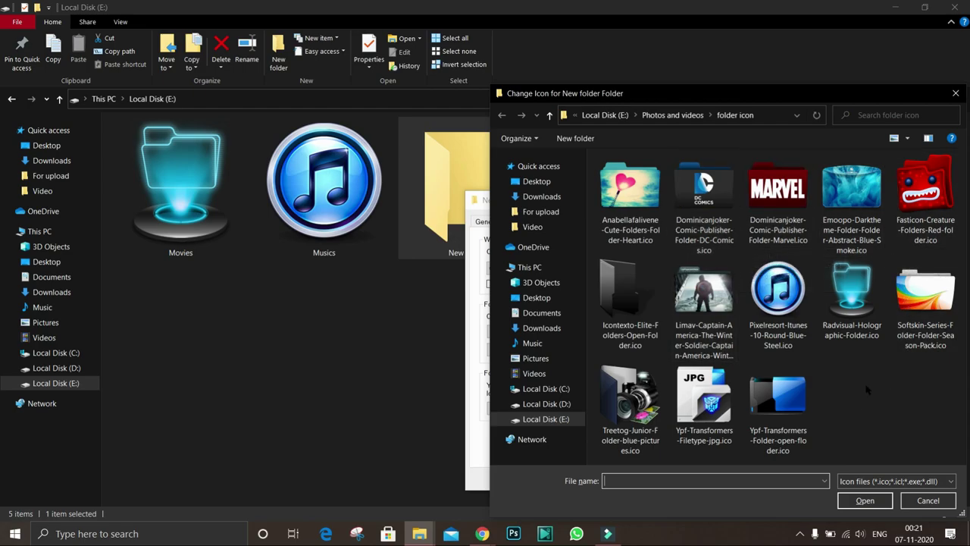
# - Assign Fasticon-Creature-Folders-Red-folder.ico as the icon of New folder, apply it and refresh the view
pyautogui.click(909, 232)
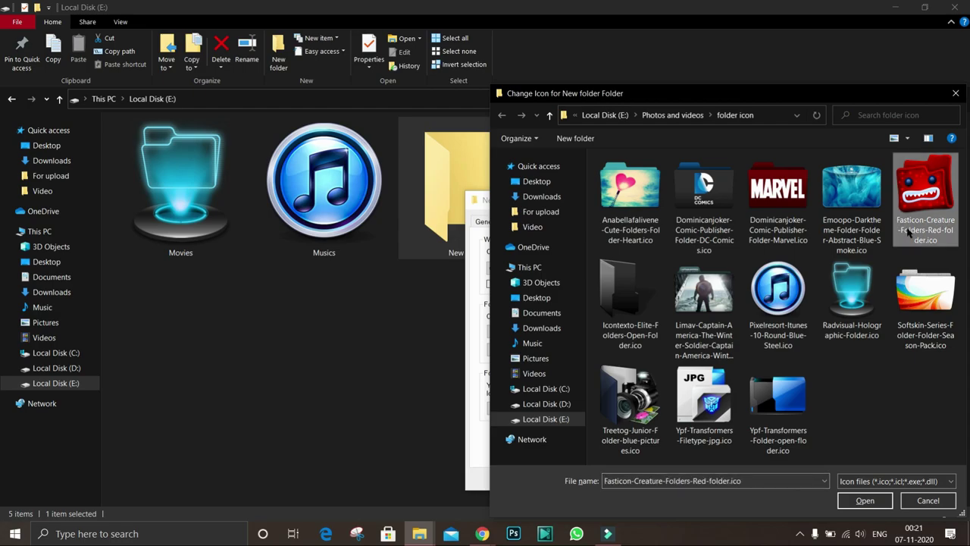
pyautogui.click(864, 502)
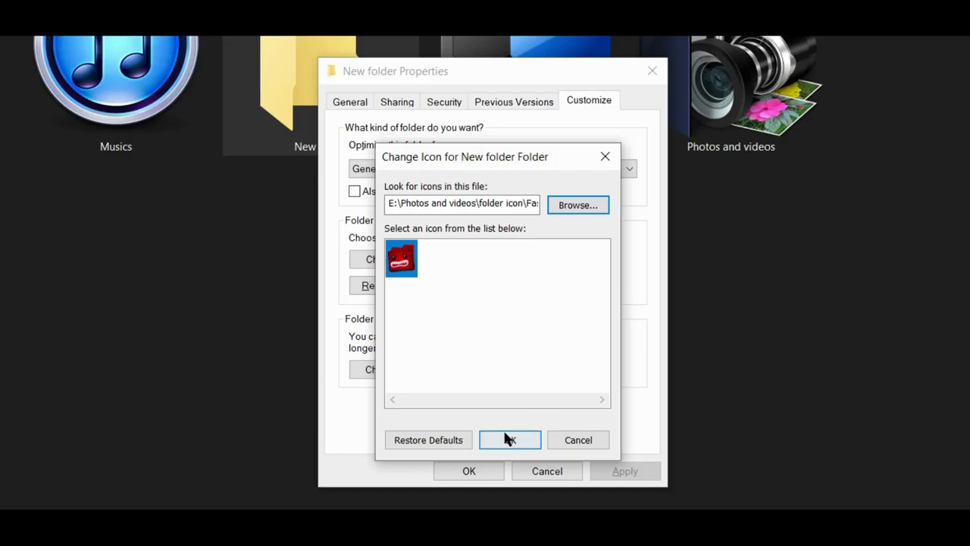
pyautogui.click(513, 442)
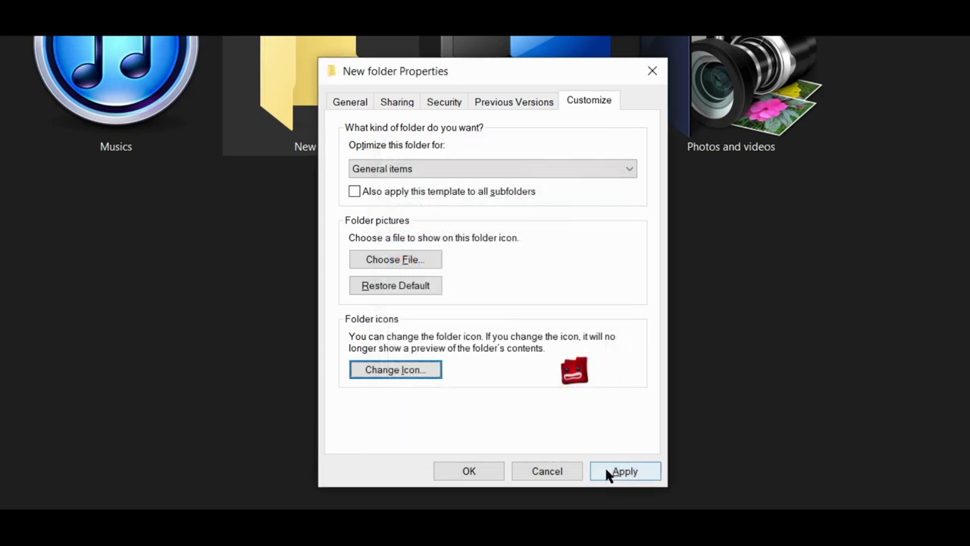
pyautogui.click(618, 473)
pyautogui.click(469, 471)
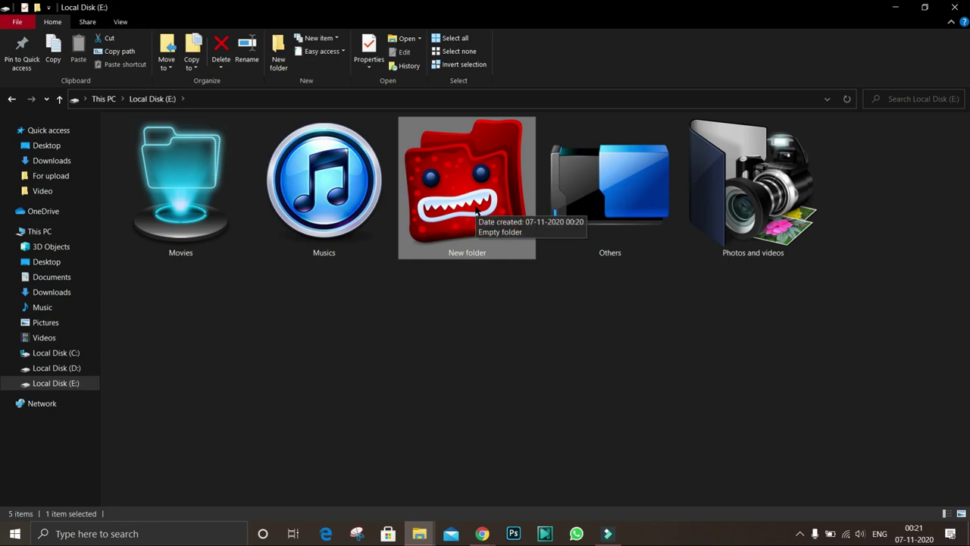
pyautogui.rightClick(414, 334)
pyautogui.click(454, 383)
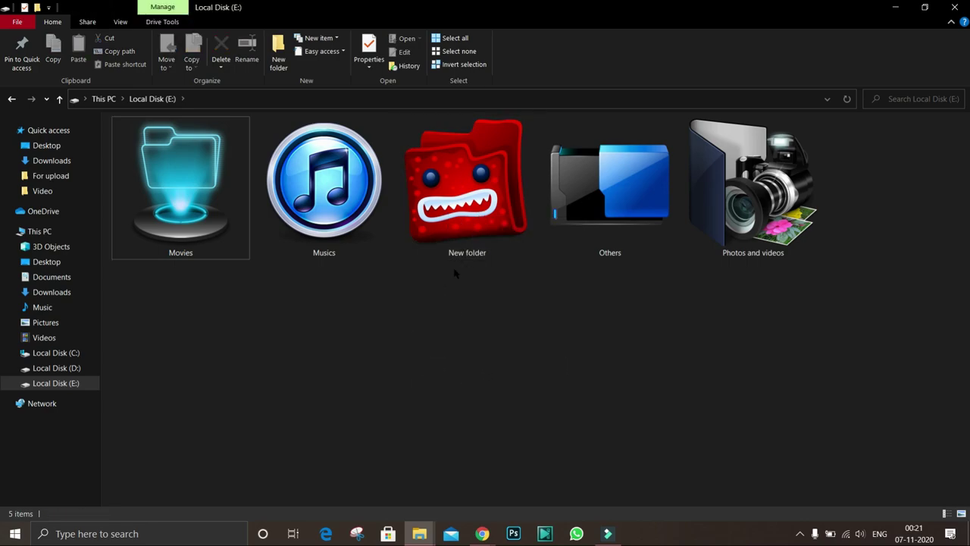
# - Restore the default icon of New folder through its customization properties and apply the change
pyautogui.rightClick(457, 201)
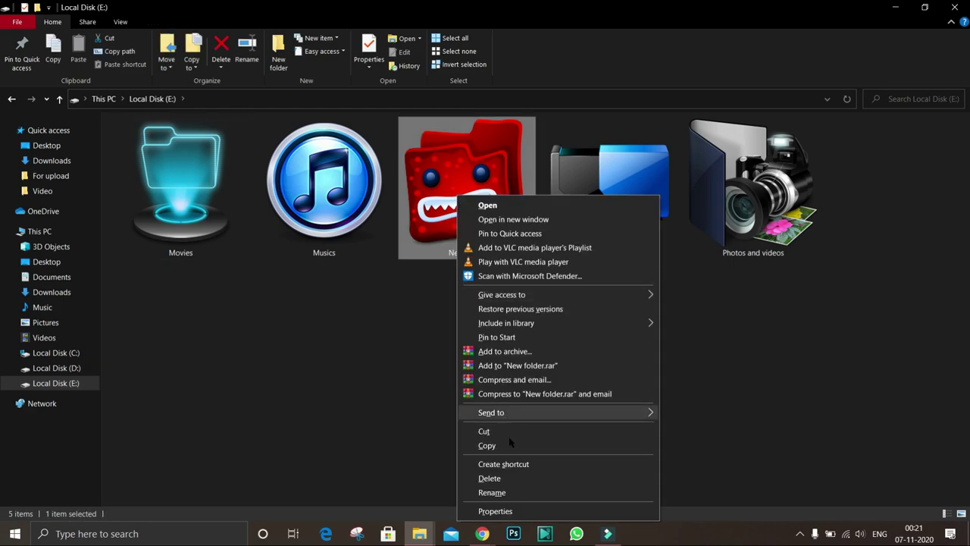
pyautogui.click(509, 512)
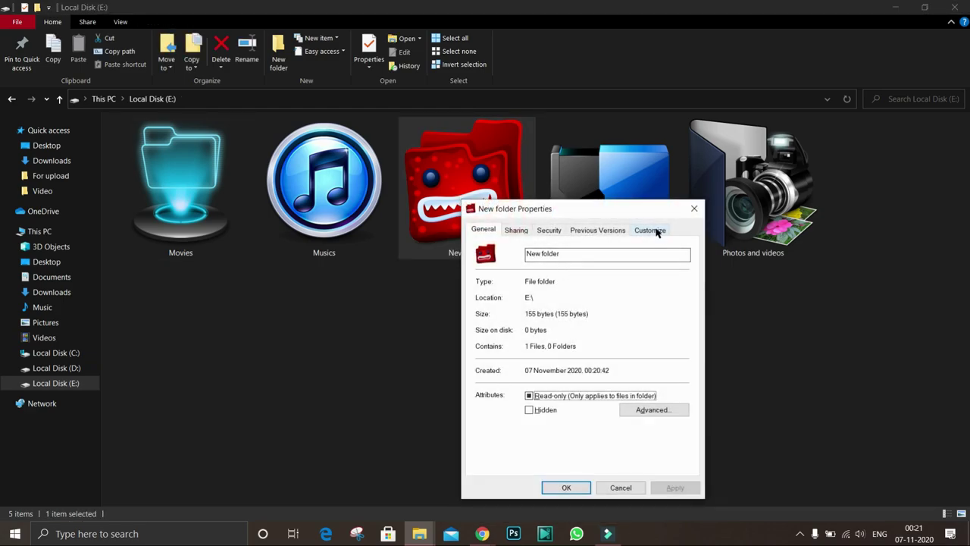
pyautogui.click(649, 229)
pyautogui.click(514, 418)
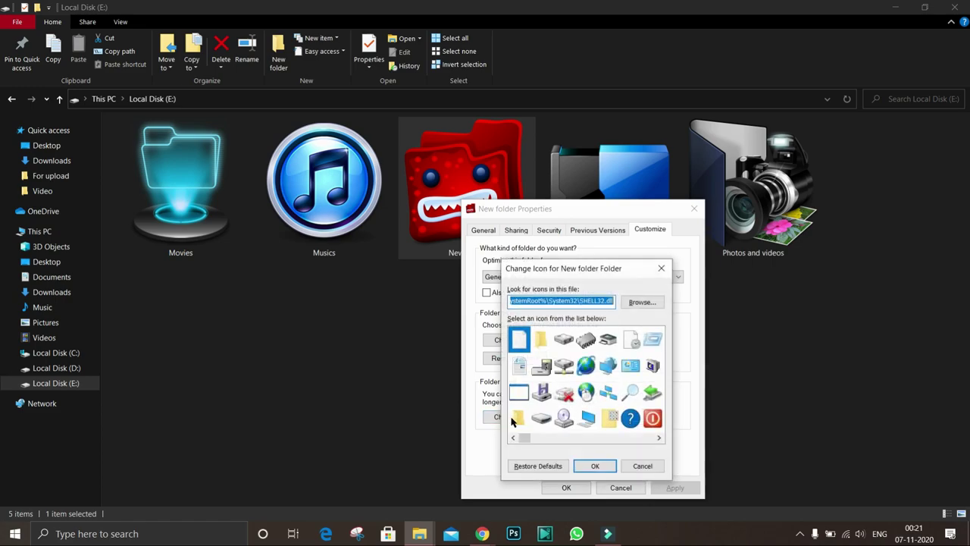
pyautogui.click(540, 466)
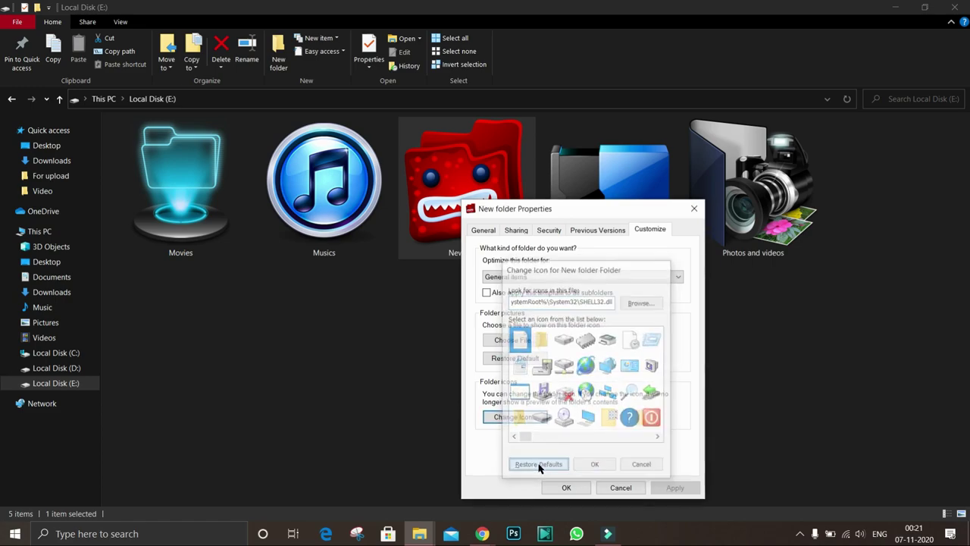
pyautogui.click(670, 487)
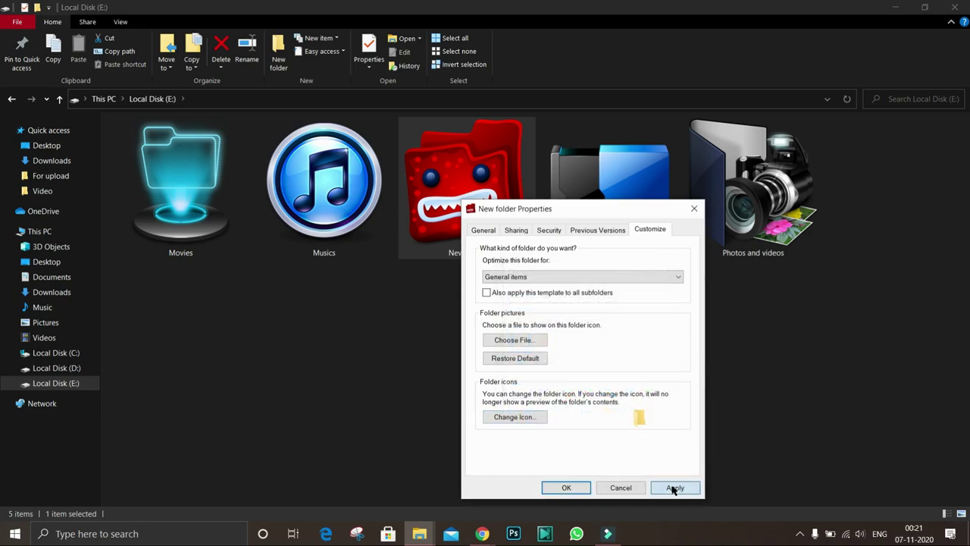
pyautogui.click(566, 487)
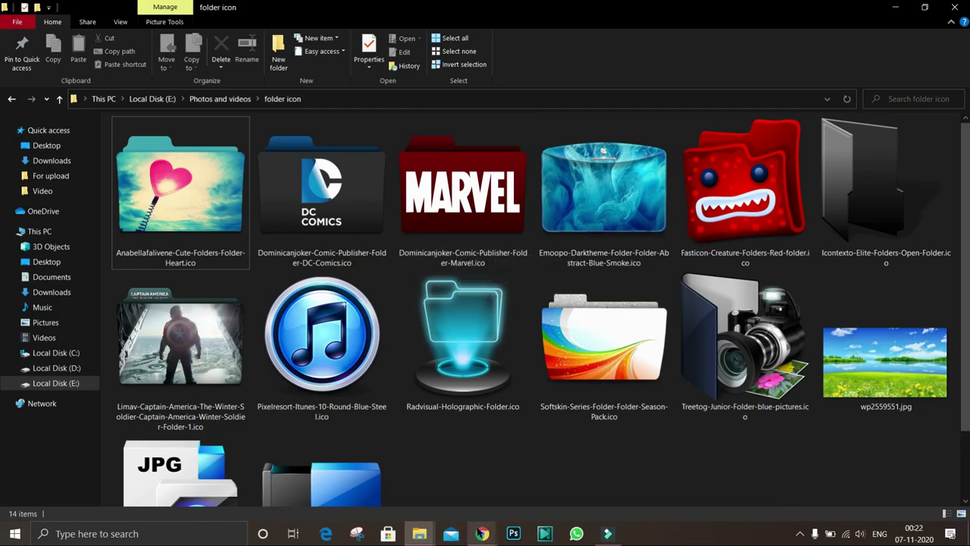
# - Switch to the How To Manual page in Chrome and look through its links to ready-made icon websites
pyautogui.moveTo(482, 535)
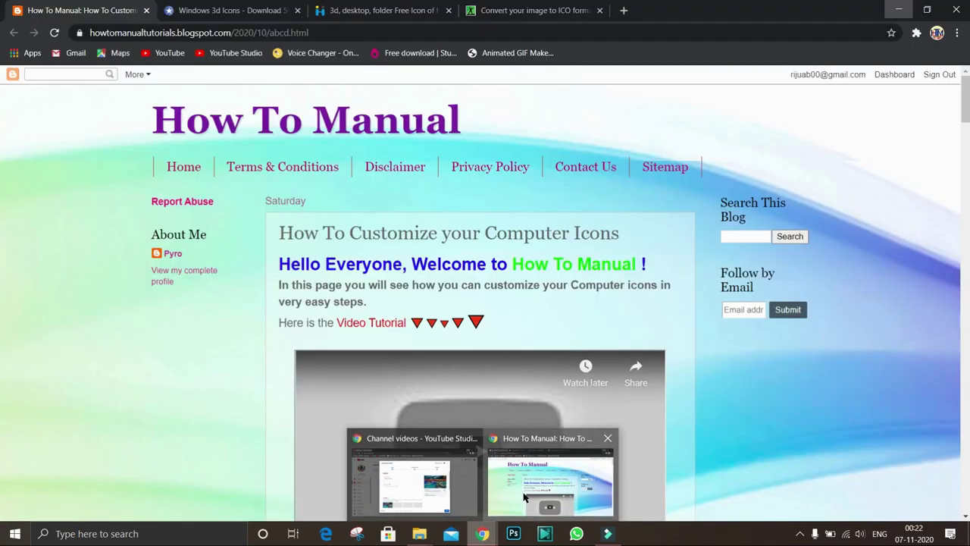
pyautogui.click(525, 496)
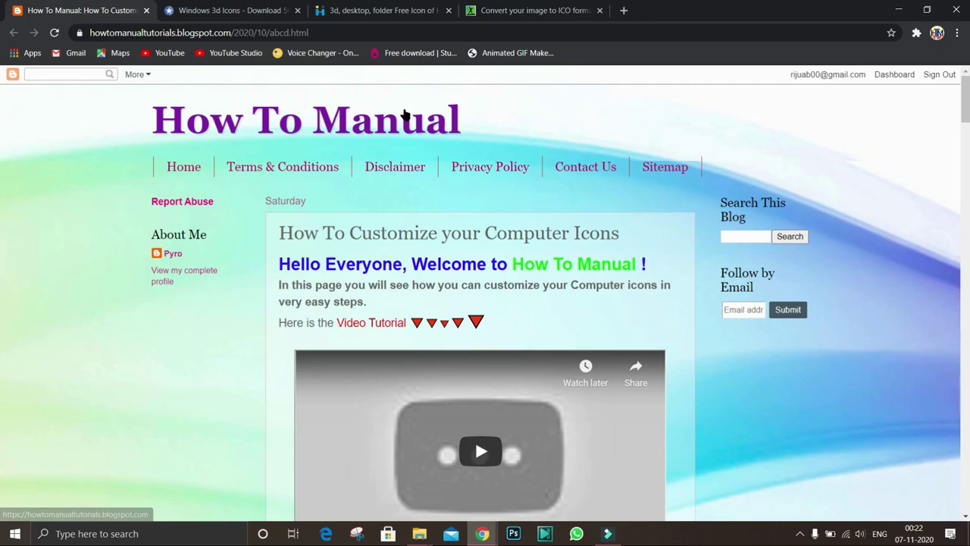
pyautogui.scroll(-2, 93, 155)
pyautogui.scroll(-2, 91, 154)
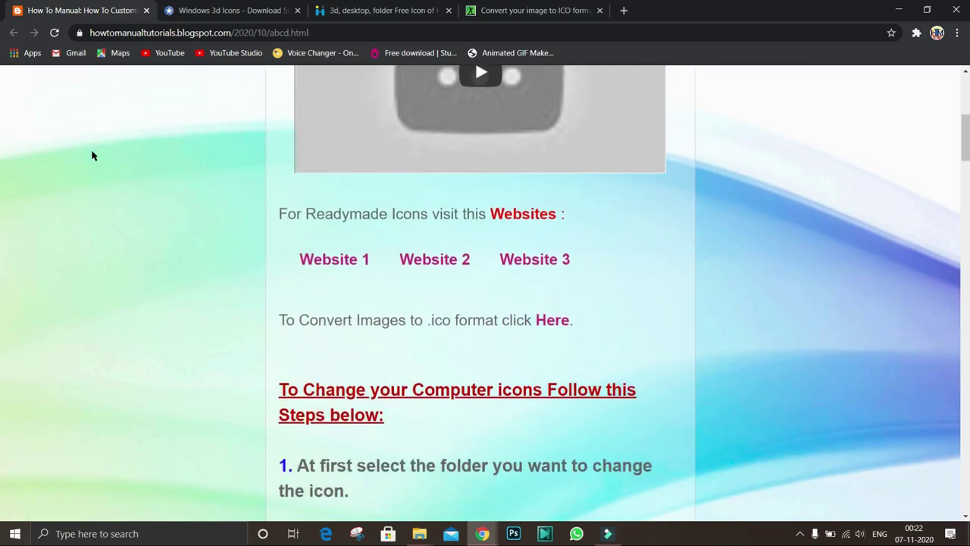
pyautogui.scroll(3, 144, 167)
pyautogui.scroll(-2, 194, 232)
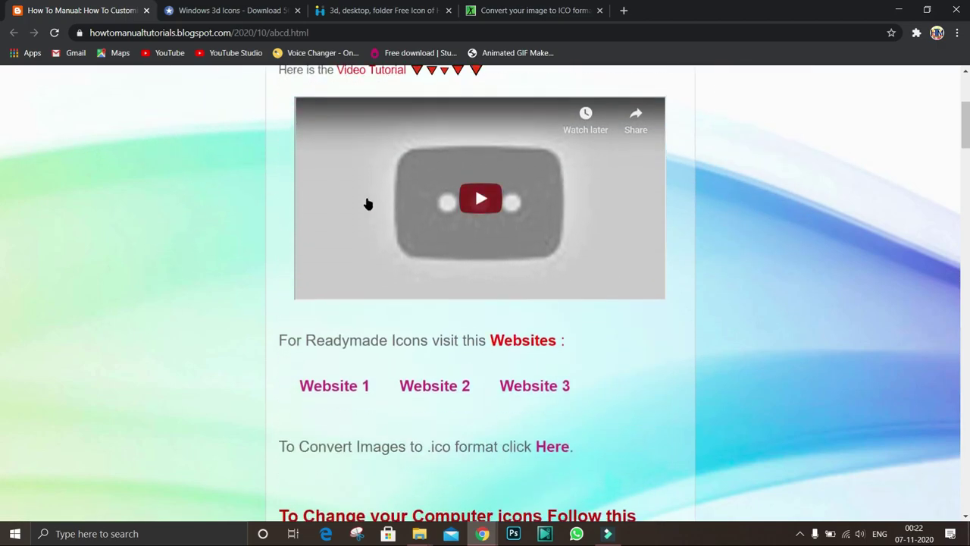
pyautogui.scroll(-1, 207, 208)
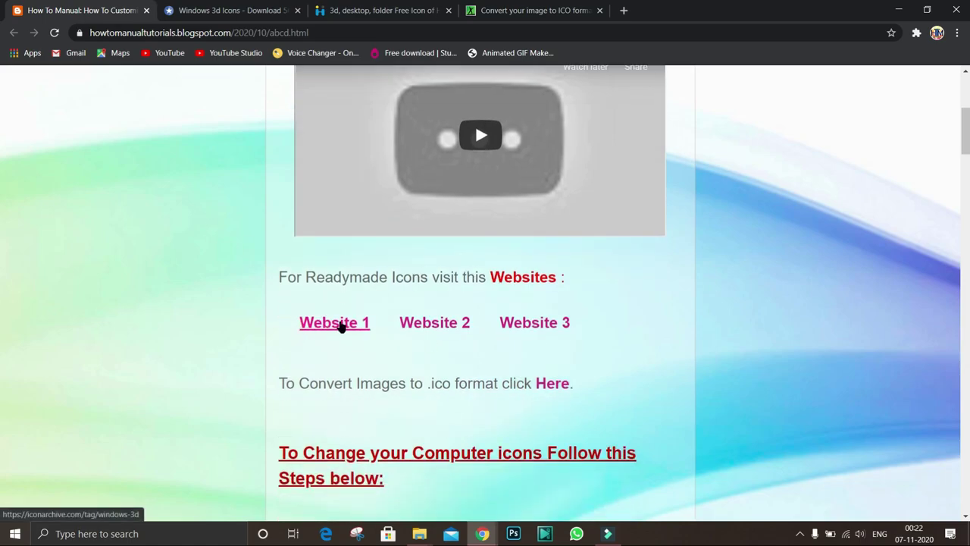
# - Examine the IconArchive results for "windows 3d" and the download formats offered for individual icons
pyautogui.click(267, 10)
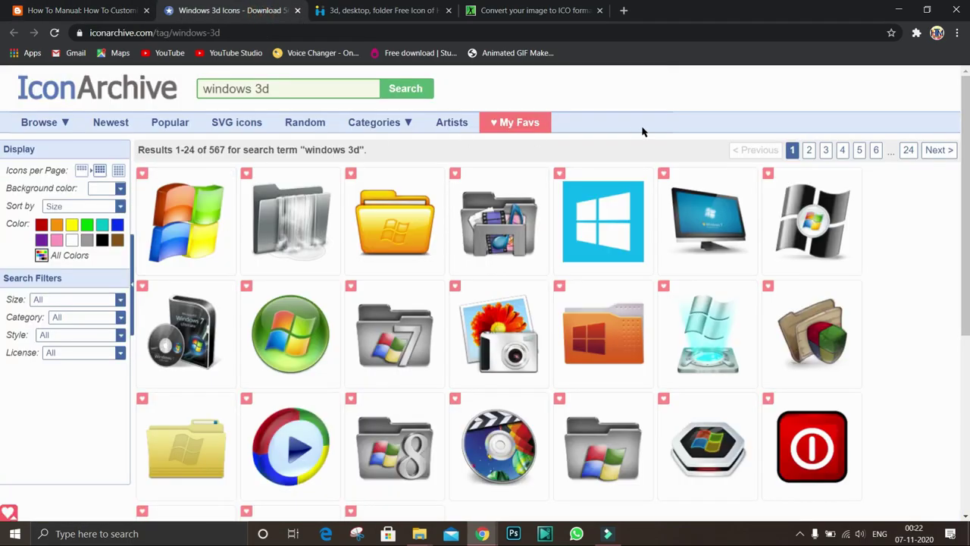
pyautogui.scroll(-2, 928, 209)
pyautogui.scroll(2, 929, 209)
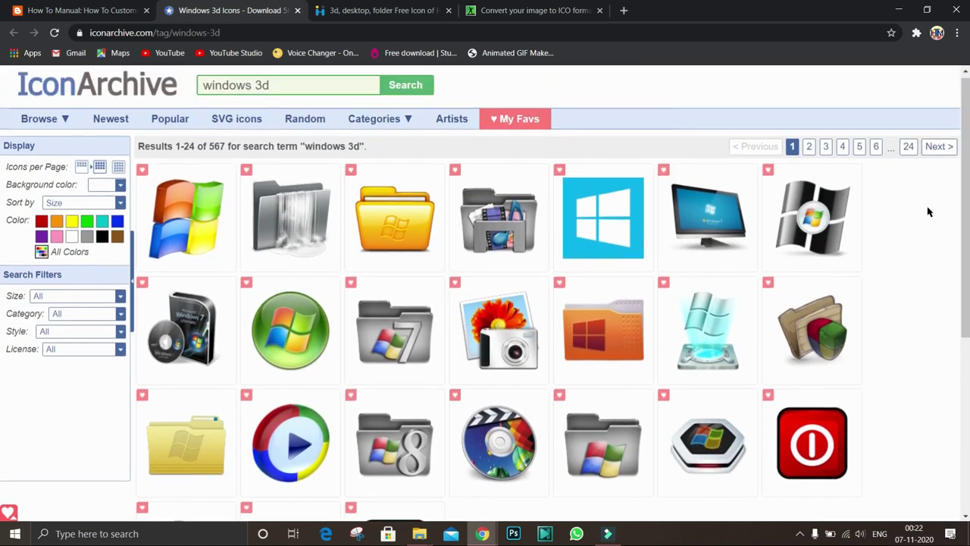
pyautogui.moveTo(382, 124)
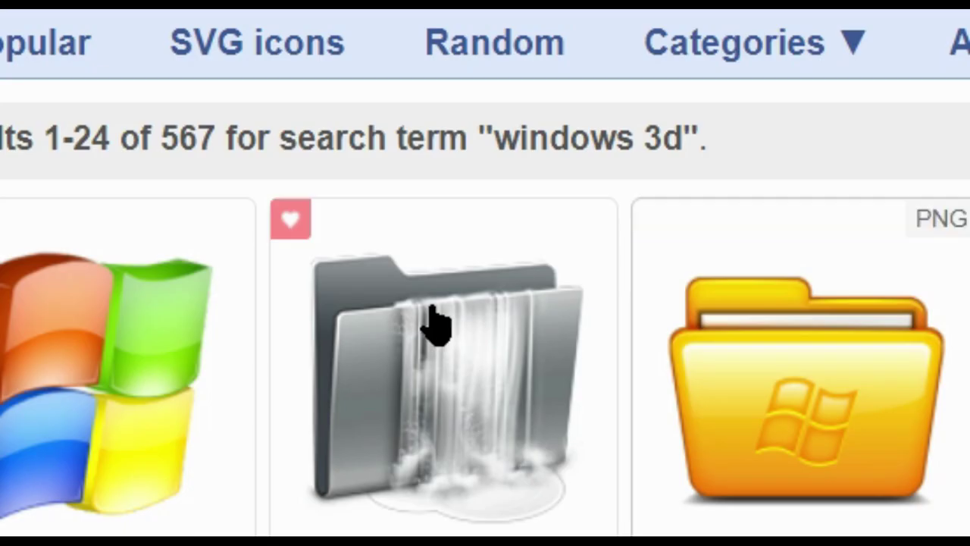
pyautogui.moveTo(290, 208)
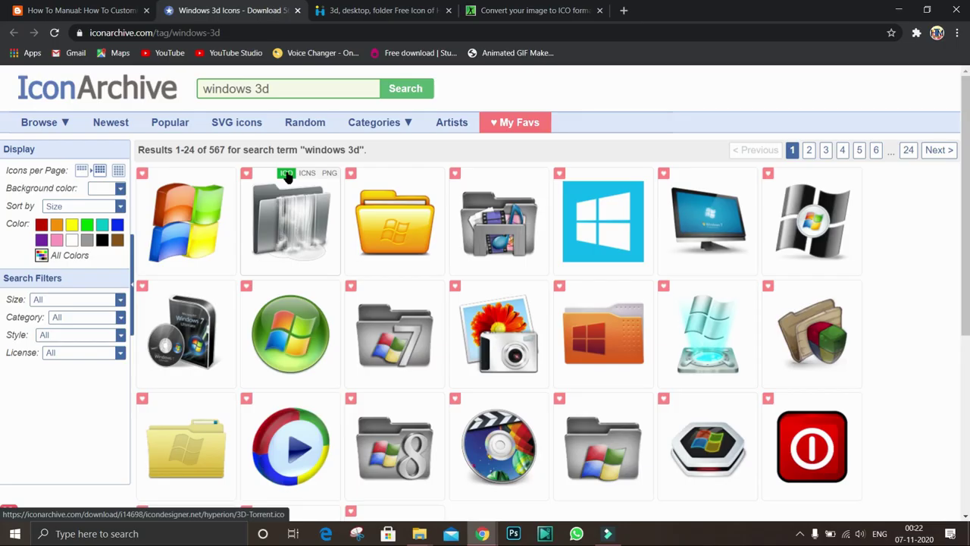
pyautogui.moveTo(210, 209)
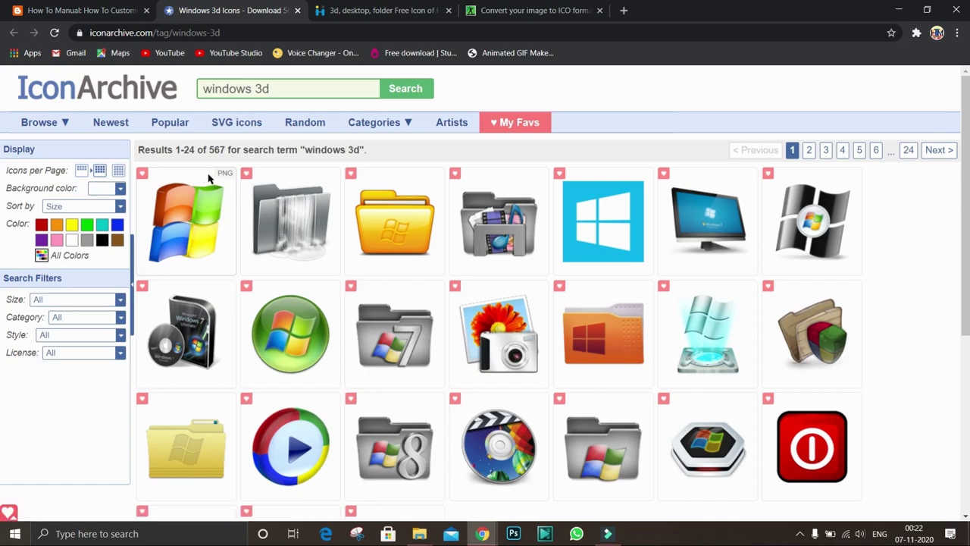
# - Open the page of the four-colour Windows icon and examine its PNG and ICO download options and sizes
pyautogui.click(182, 219)
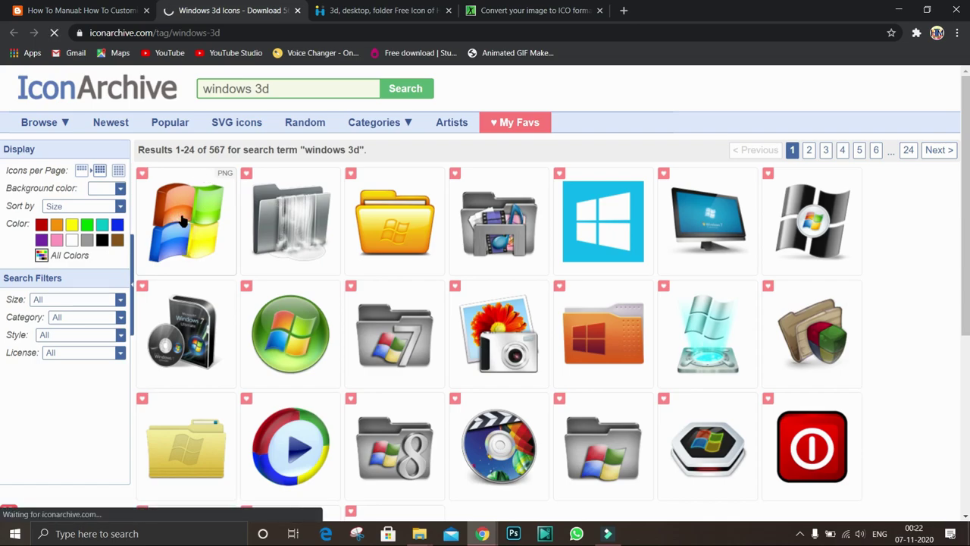
pyautogui.scroll(-3, 269, 238)
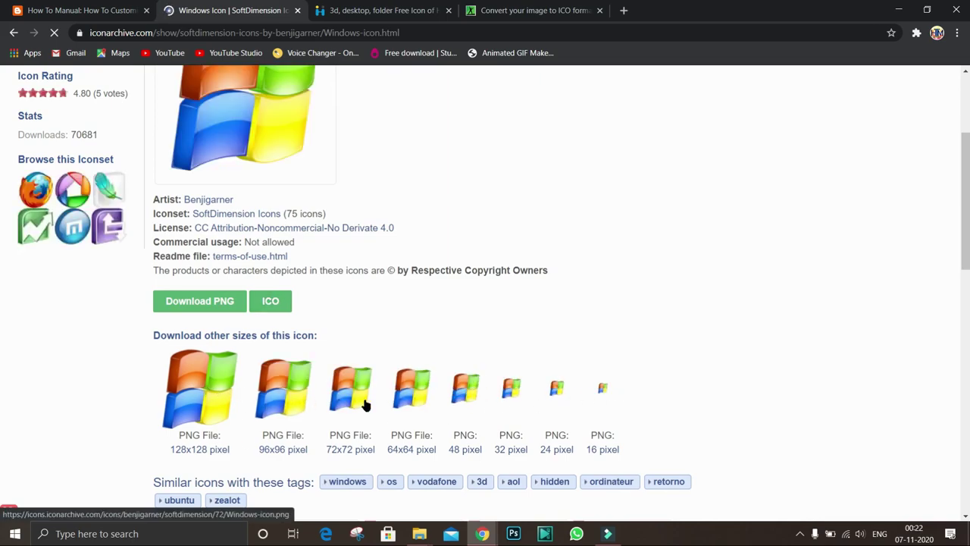
pyautogui.scroll(-2, 367, 398)
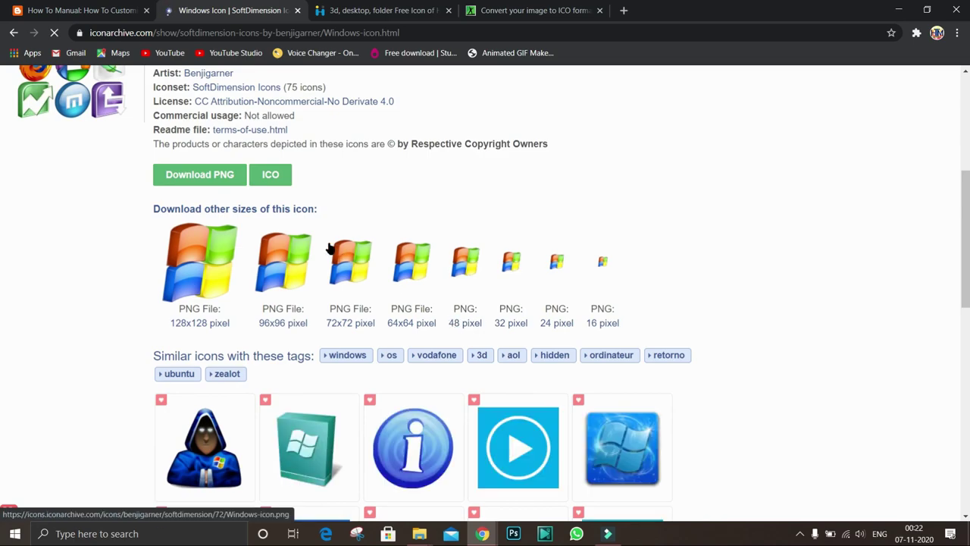
pyautogui.scroll(3, 336, 253)
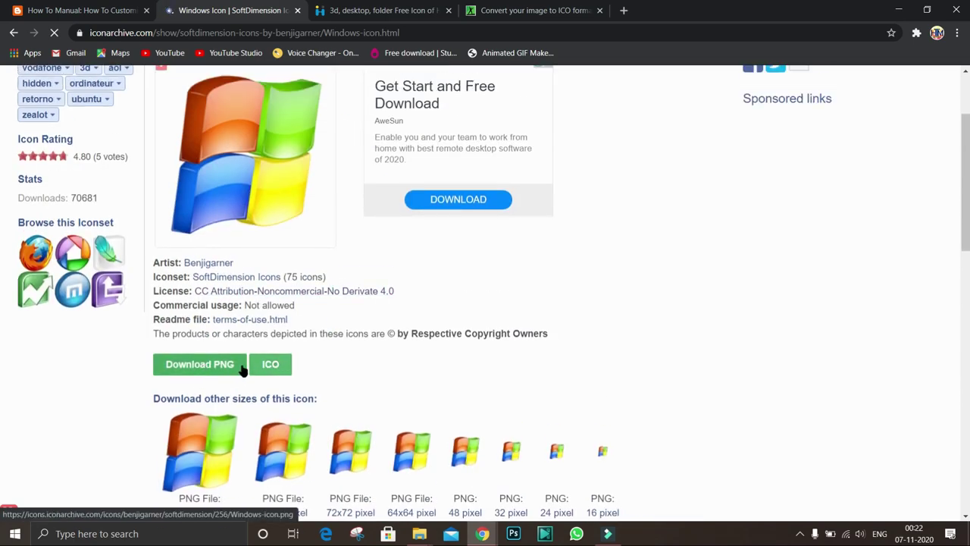
pyautogui.scroll(2, 238, 336)
pyautogui.scroll(-1, 267, 284)
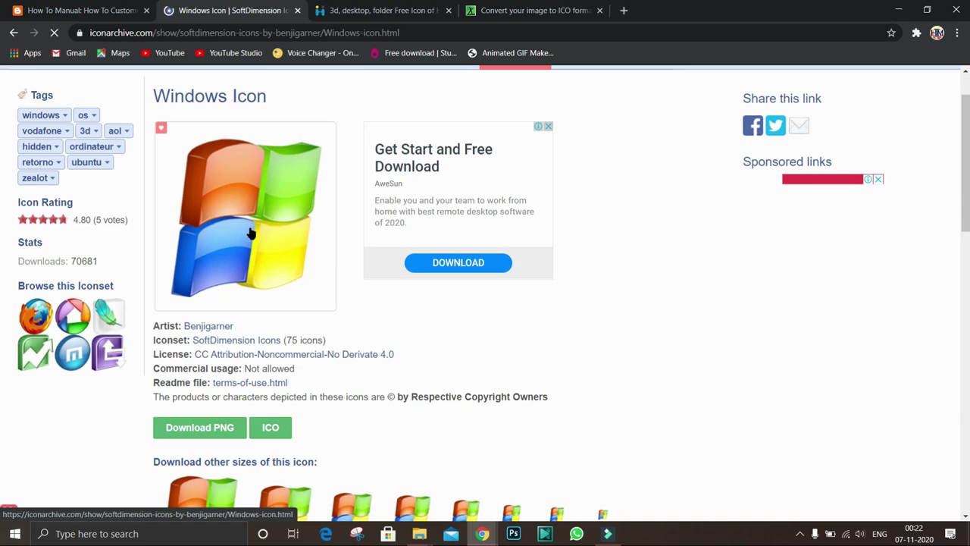
# - Switch to the Icon-Icons page of the 3d desktop folder icon and look through the Hyperion Icons and similar folder icons
pyautogui.click(104, 11)
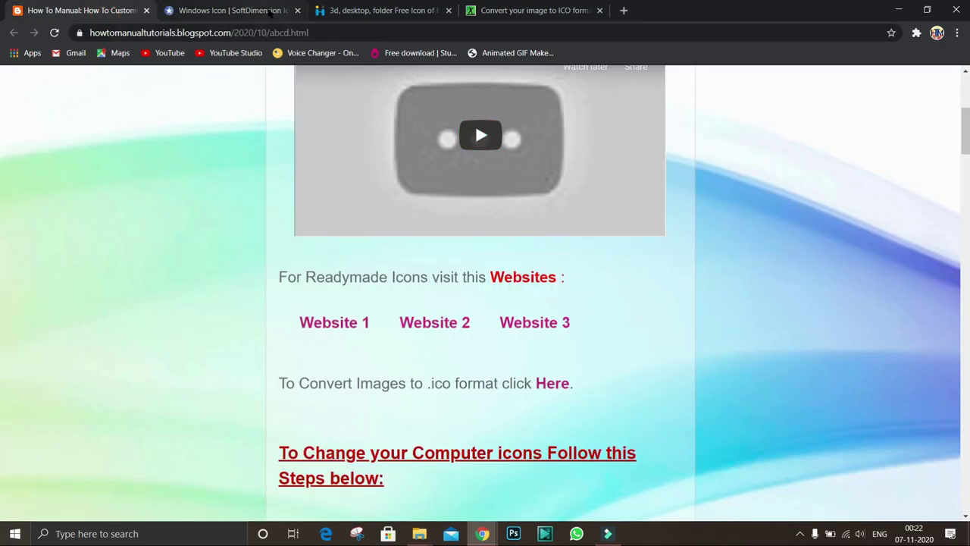
pyautogui.click(262, 10)
pyautogui.click(375, 11)
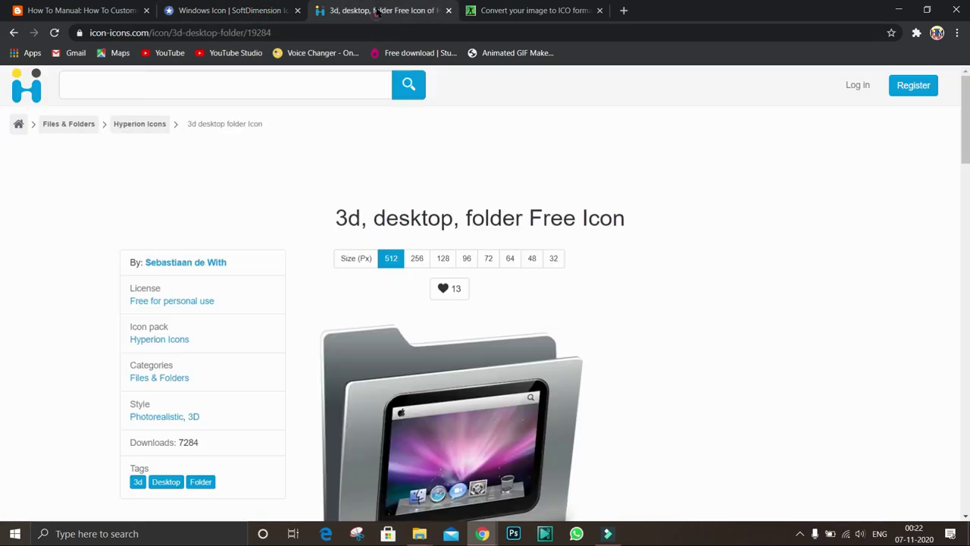
pyautogui.scroll(-12, 487, 253)
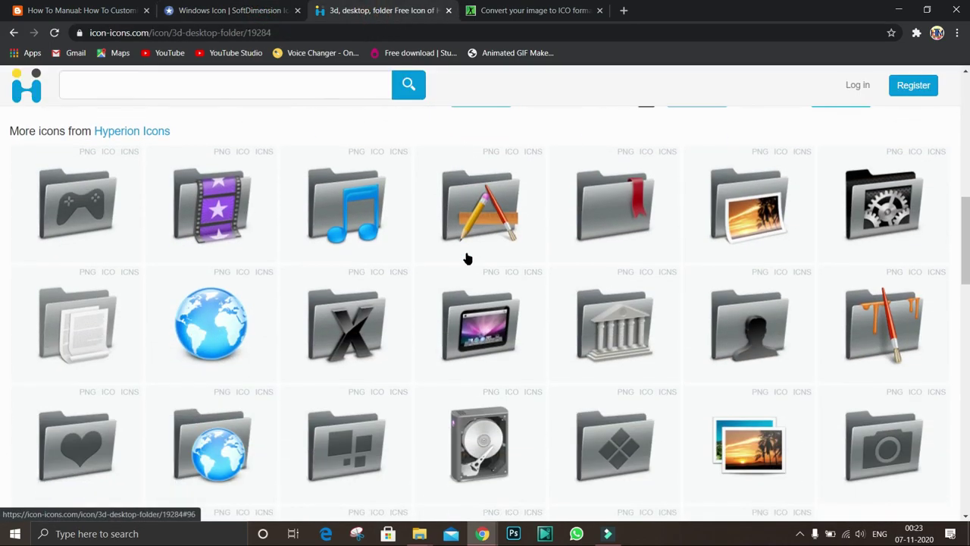
pyautogui.scroll(-5, 468, 259)
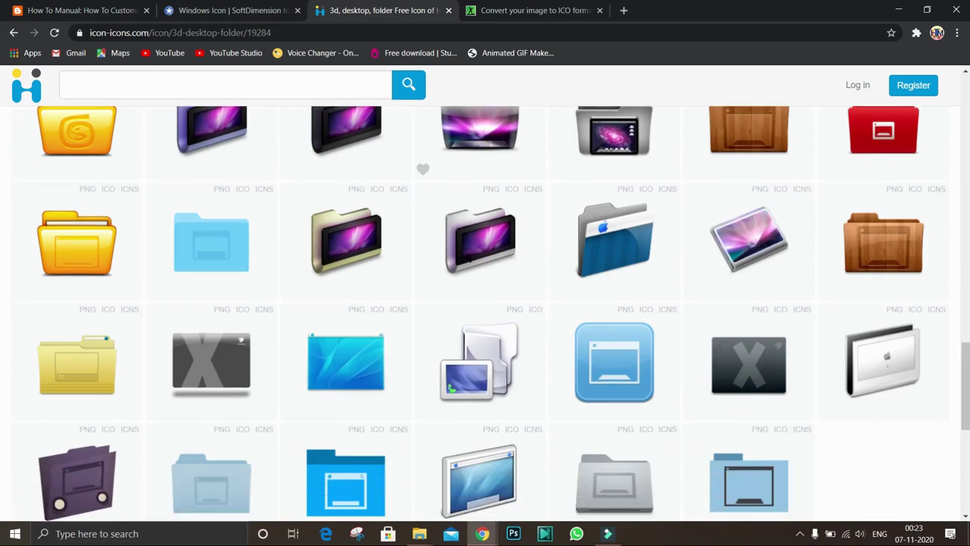
pyautogui.scroll(-3, 674, 282)
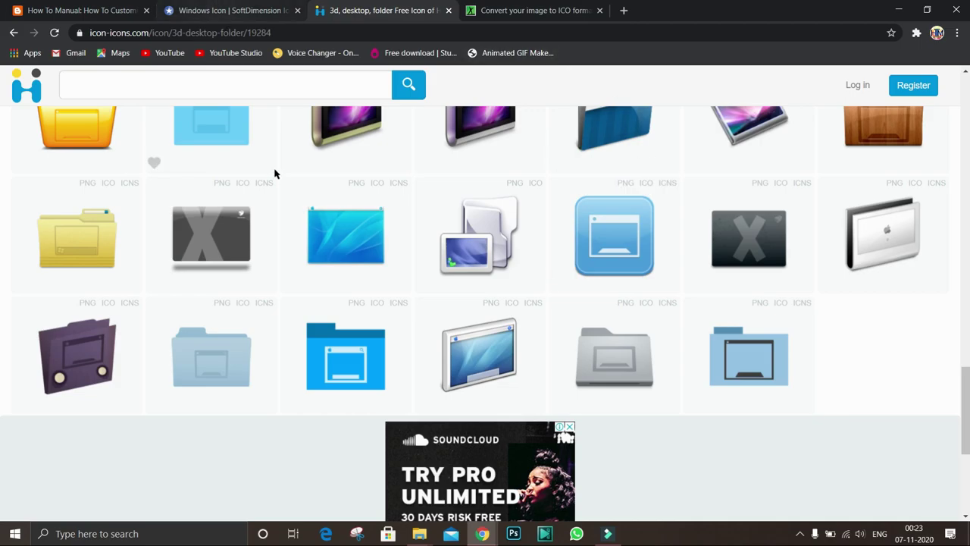
pyautogui.scroll(4, 276, 178)
pyautogui.scroll(15, 276, 184)
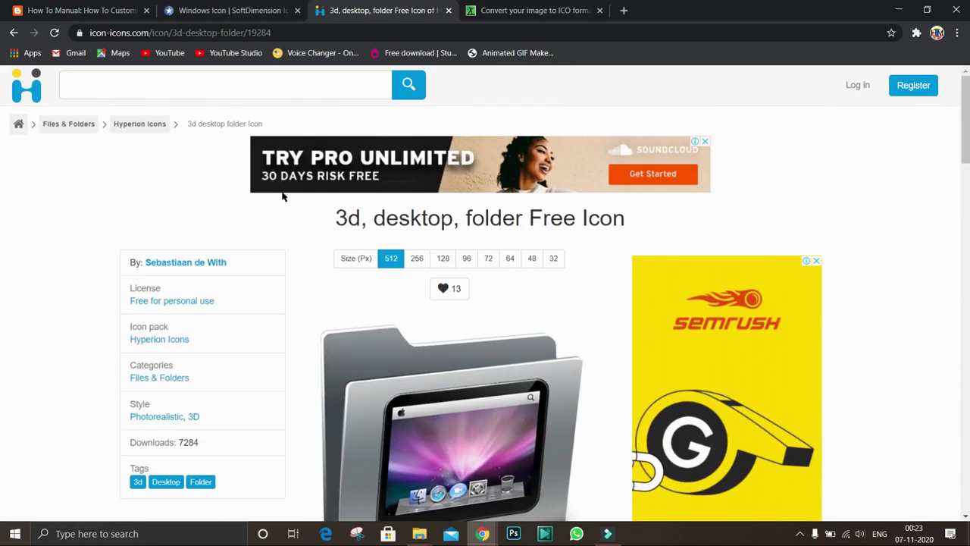
pyautogui.scroll(-2, 295, 232)
pyautogui.scroll(-3, 296, 232)
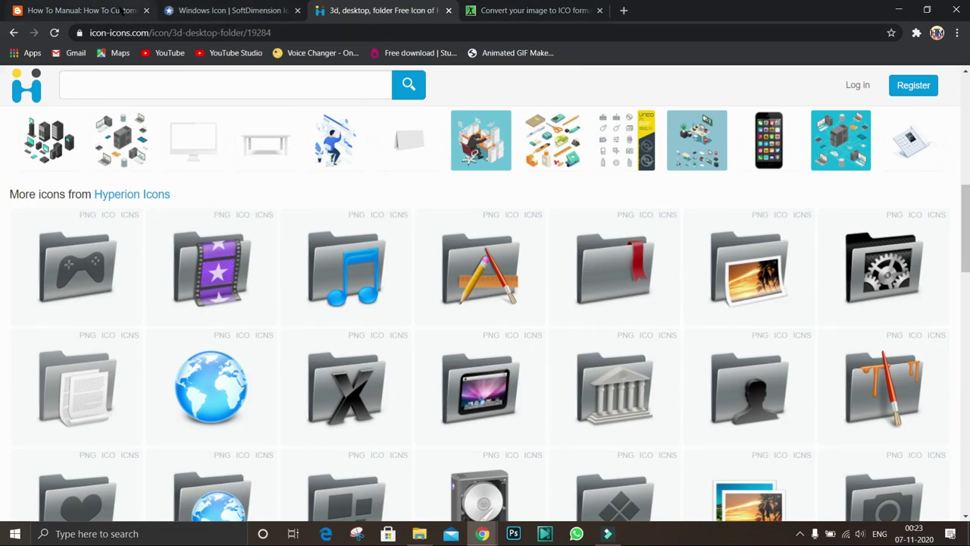
# - Find the link for converting images to .ico format on the How To Manual page and switch to the Online-Convert ICO converter
pyautogui.click(113, 11)
pyautogui.scroll(-2, 578, 194)
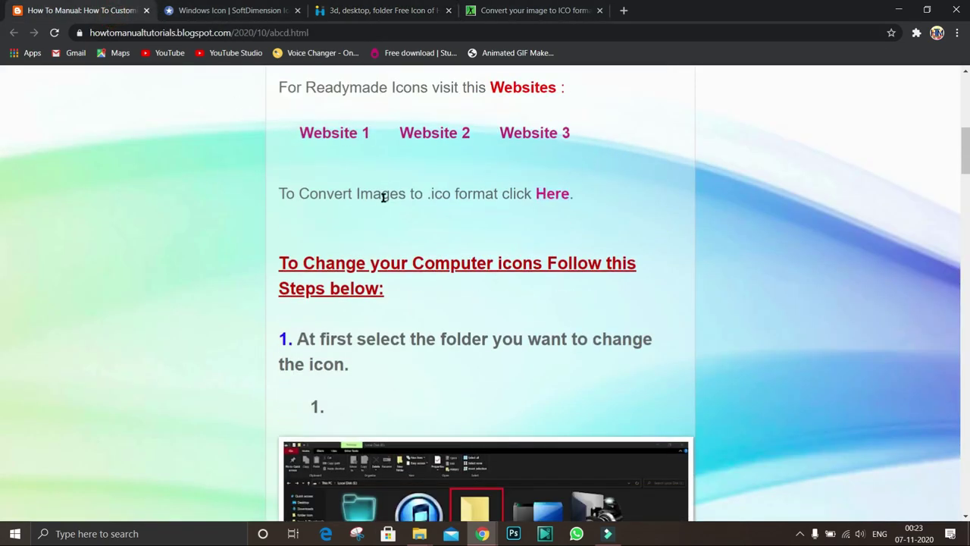
pyautogui.moveTo(292, 194)
pyautogui.mouseDown()
pyautogui.moveTo(576, 203)
pyautogui.moveTo(588, 188)
pyautogui.mouseUp()
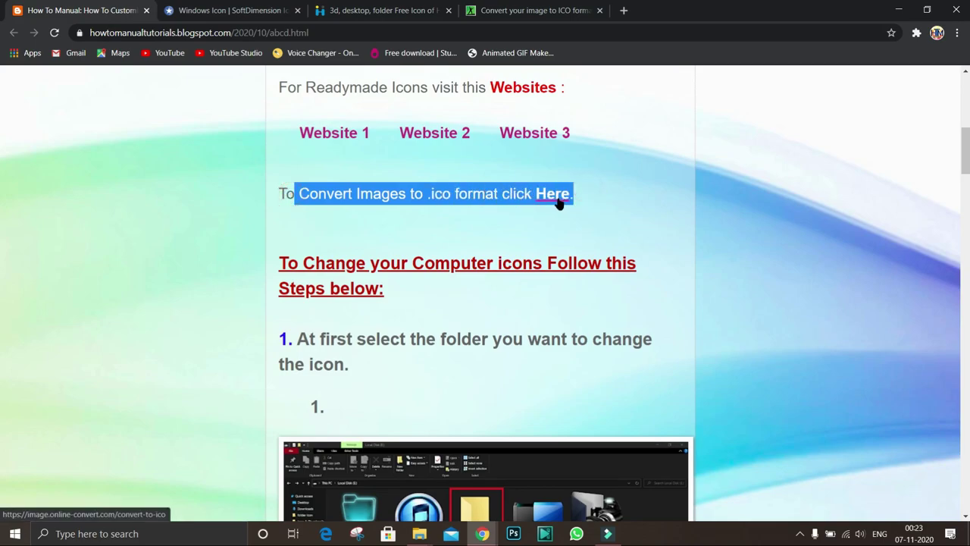
pyautogui.click(554, 195)
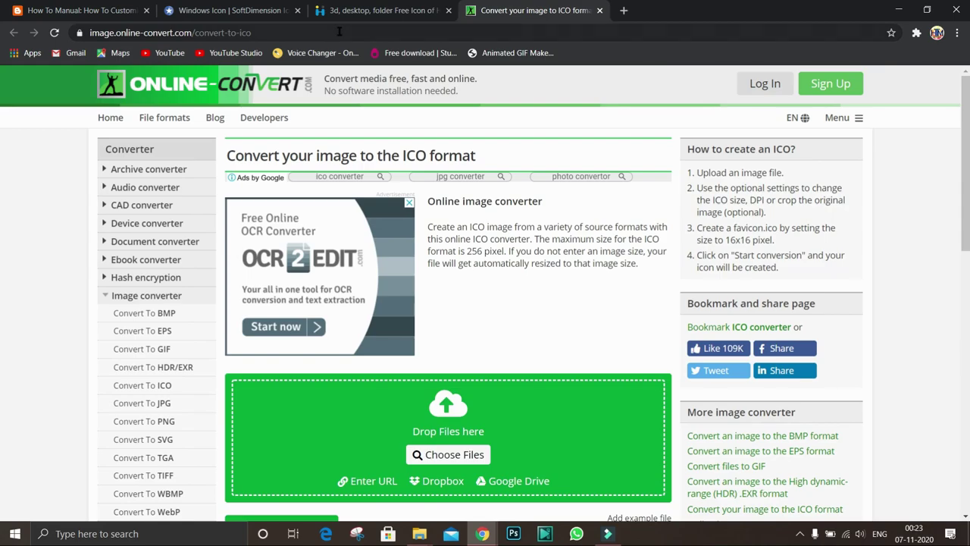
pyautogui.click(140, 6)
pyautogui.click(615, 212)
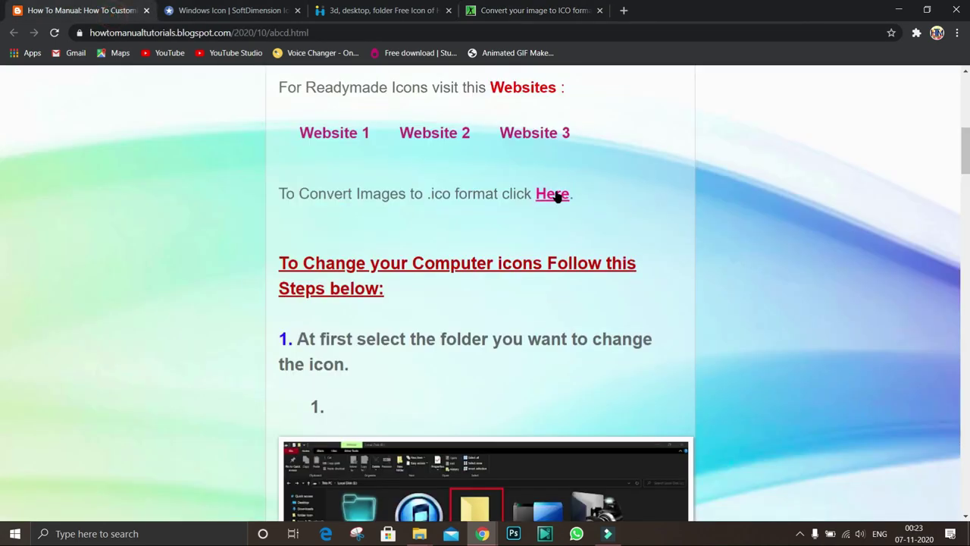
pyautogui.click(526, 11)
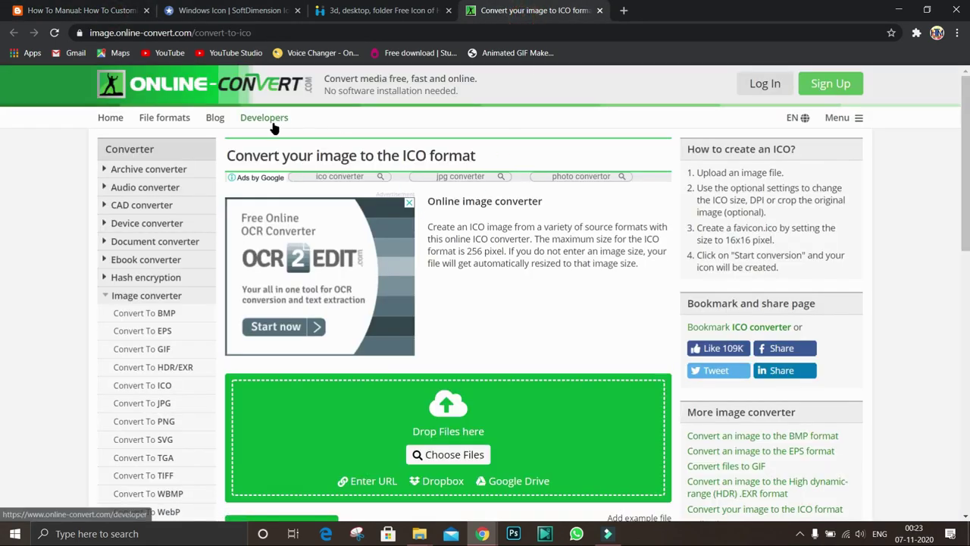
# - Examine the ICO converter's file upload option and its optional settings, especially the pixel size fields
pyautogui.scroll(-3, 447, 206)
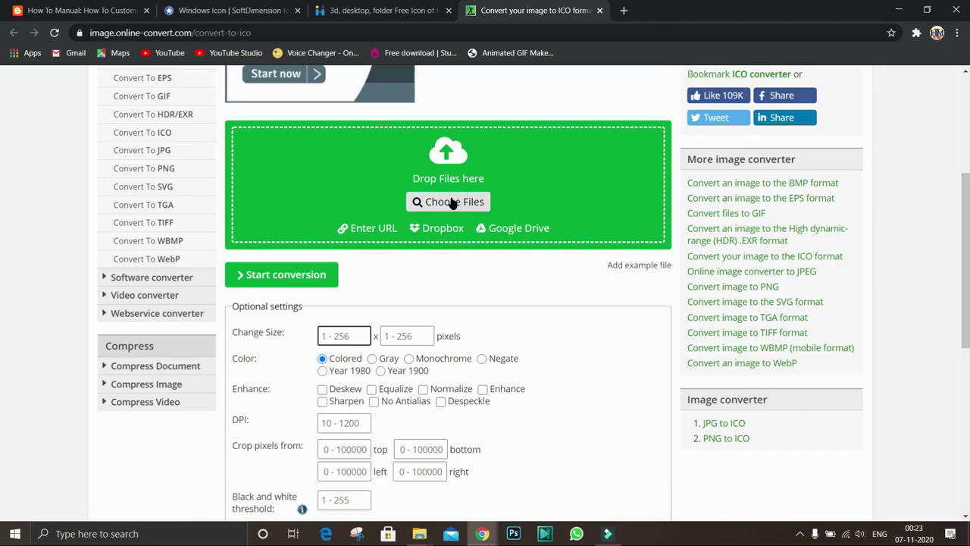
pyautogui.click(452, 203)
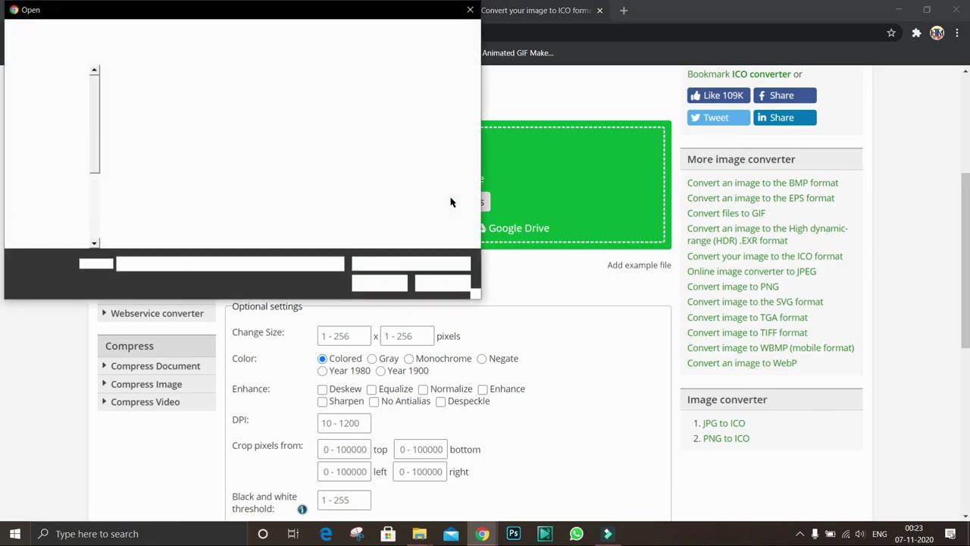
pyautogui.press('Escape')
pyautogui.scroll(-2, 399, 232)
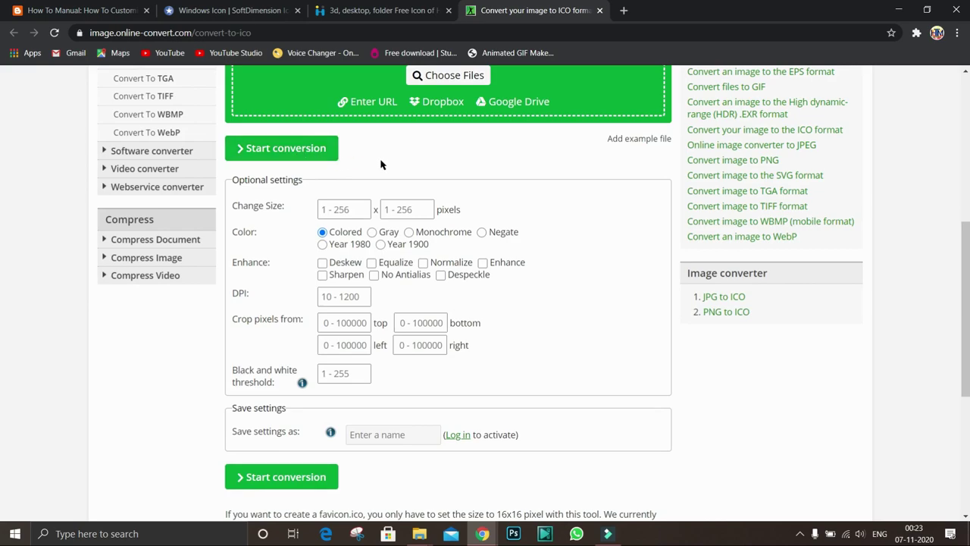
pyautogui.click(326, 209)
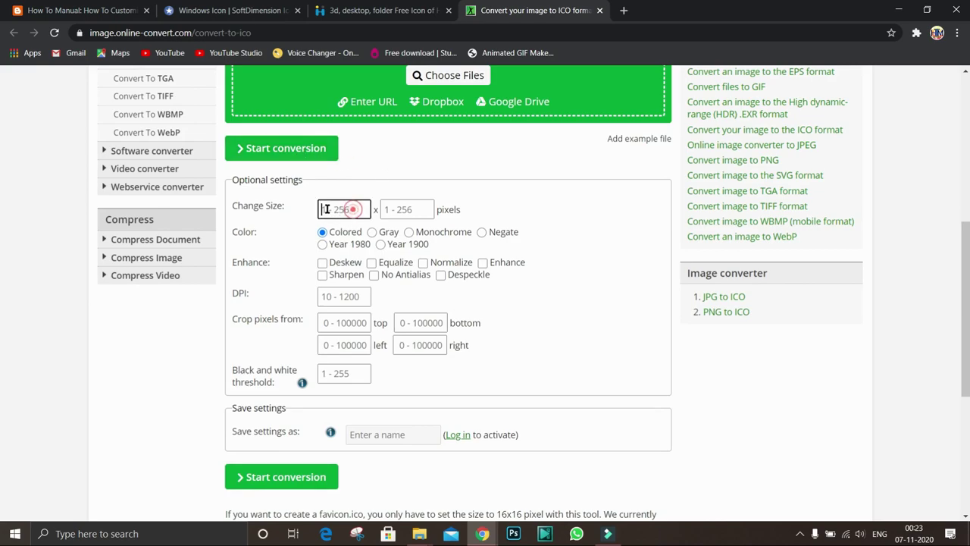
pyautogui.click(242, 205)
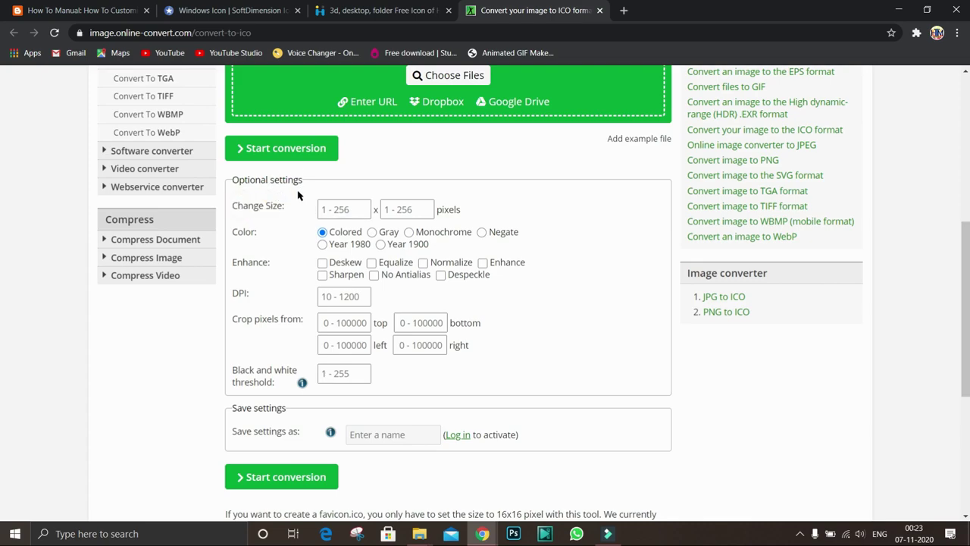
pyautogui.click(349, 209)
pyautogui.click(330, 209)
# - Return to the How To Manual page with the icon website and converter links
pyautogui.click(201, 10)
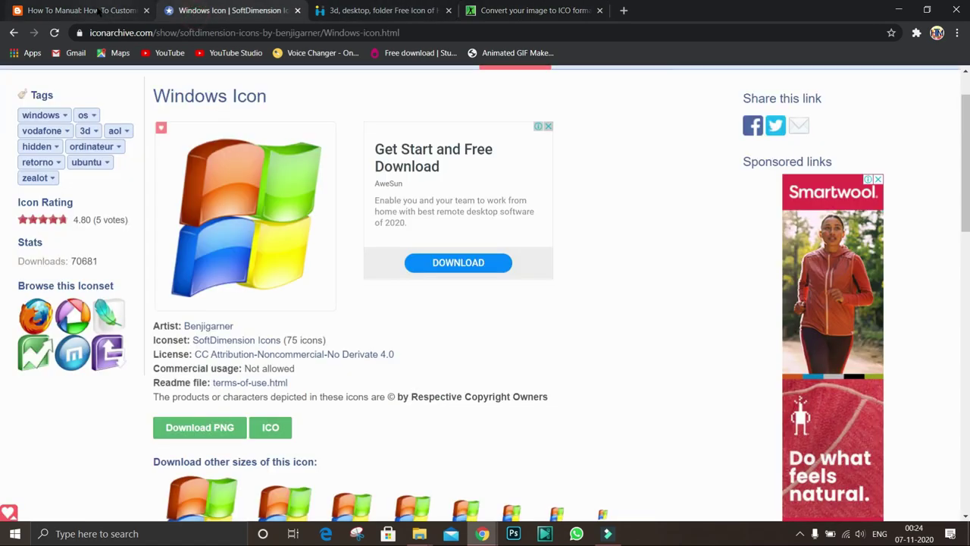
pyautogui.click(103, 11)
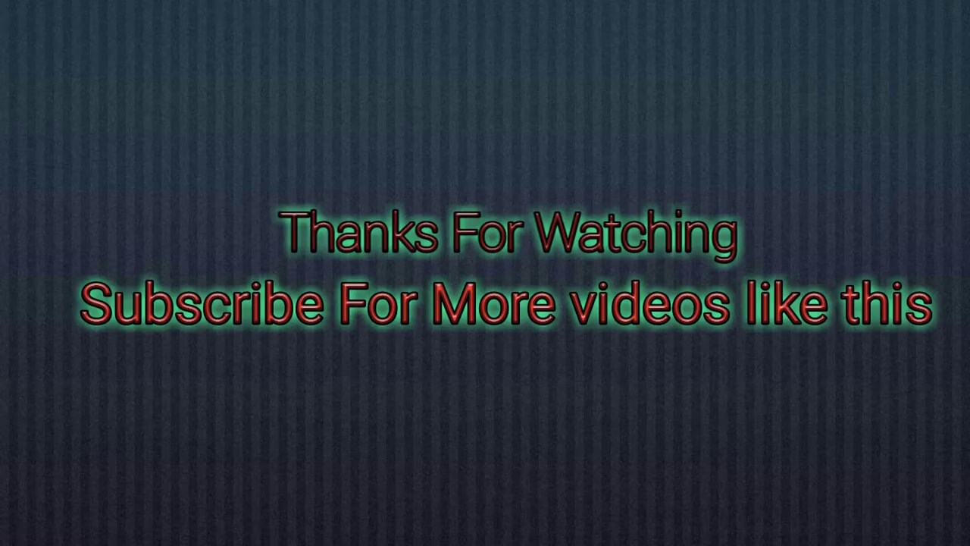